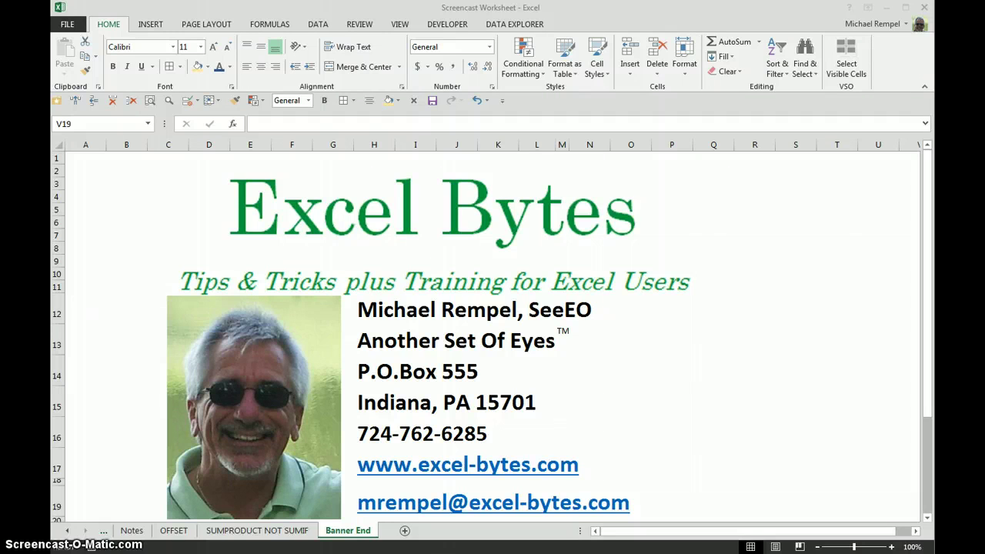
Step: Switch to the SUMPRODUCT NOT SUMIF sheet with the country cost table
{"action": "left_click", "coordinate": [241, 531]}
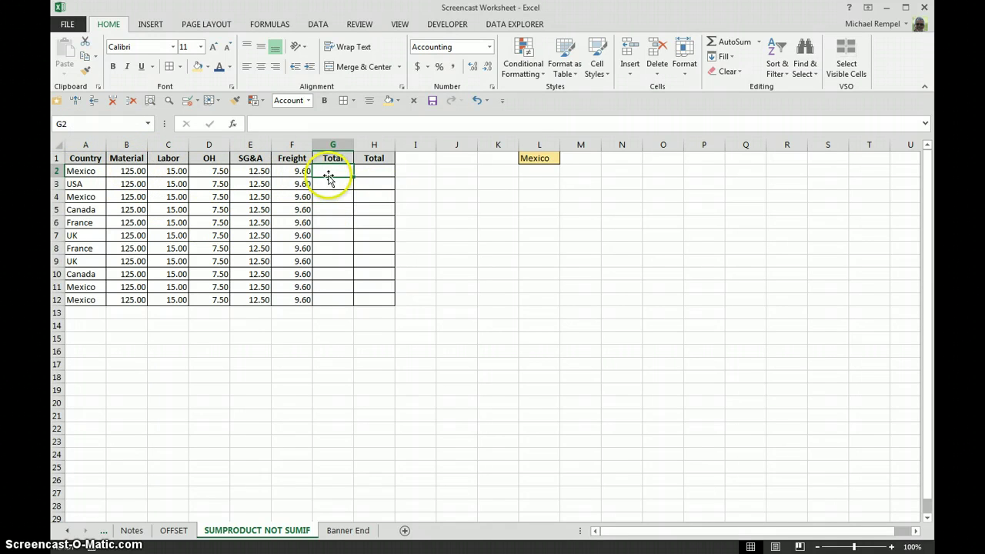
Step: Change the L1 country from Mexico to USA, then to UK, using its dropdown
{"action": "left_click", "coordinate": [543, 161]}
{"action": "left_click", "coordinate": [563, 159]}
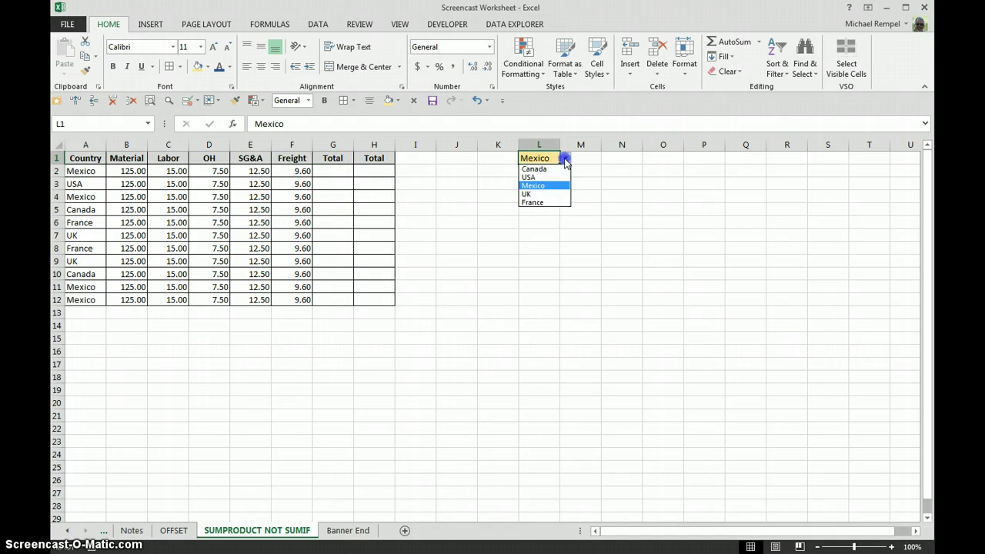
{"action": "left_click", "coordinate": [527, 176]}
{"action": "left_click", "coordinate": [565, 160]}
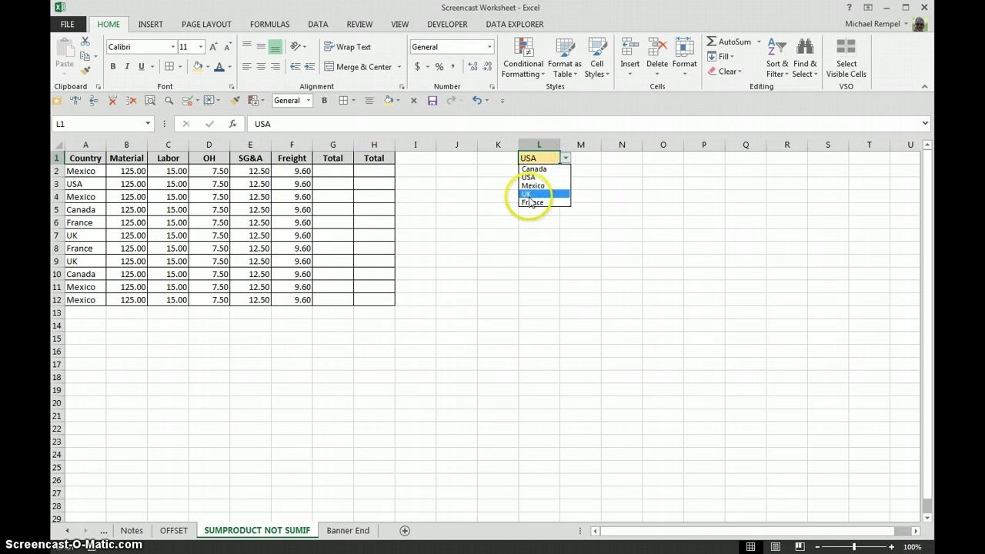
{"action": "left_click", "coordinate": [529, 194]}
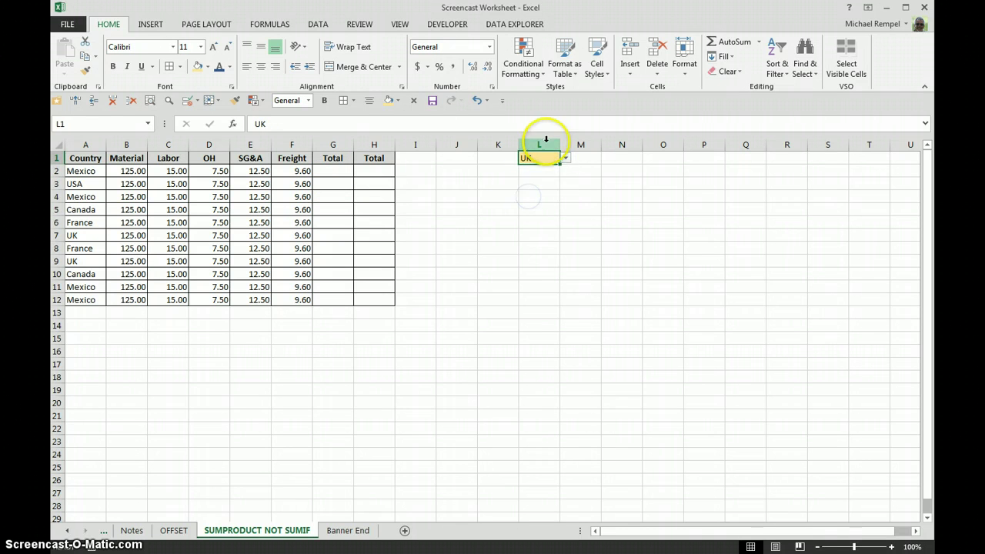
Step: Enter =SUMIF(A2,$L$1,B2:F2) in G2 and reselect it to review
{"action": "left_click", "coordinate": [330, 171]}
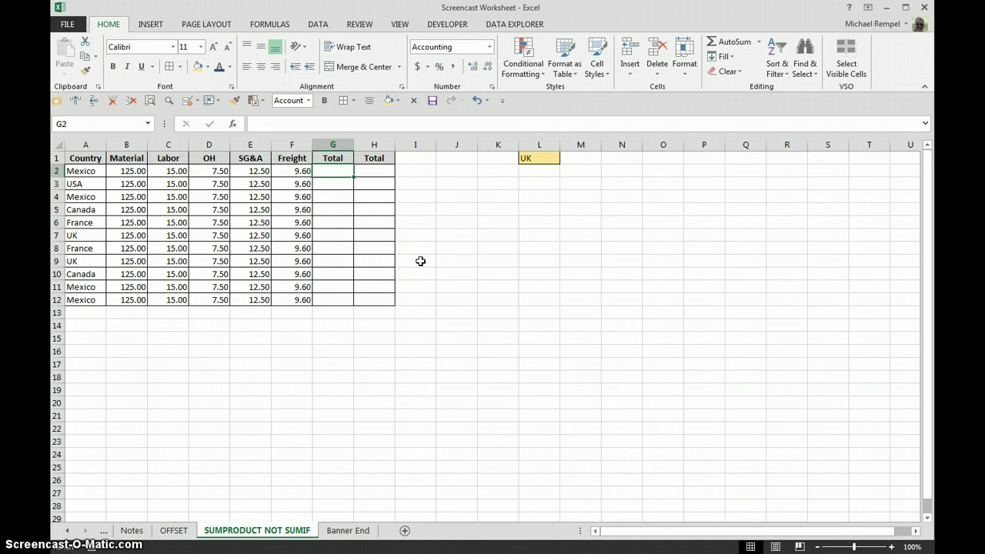
{"action": "type", "text": "=SUM"}
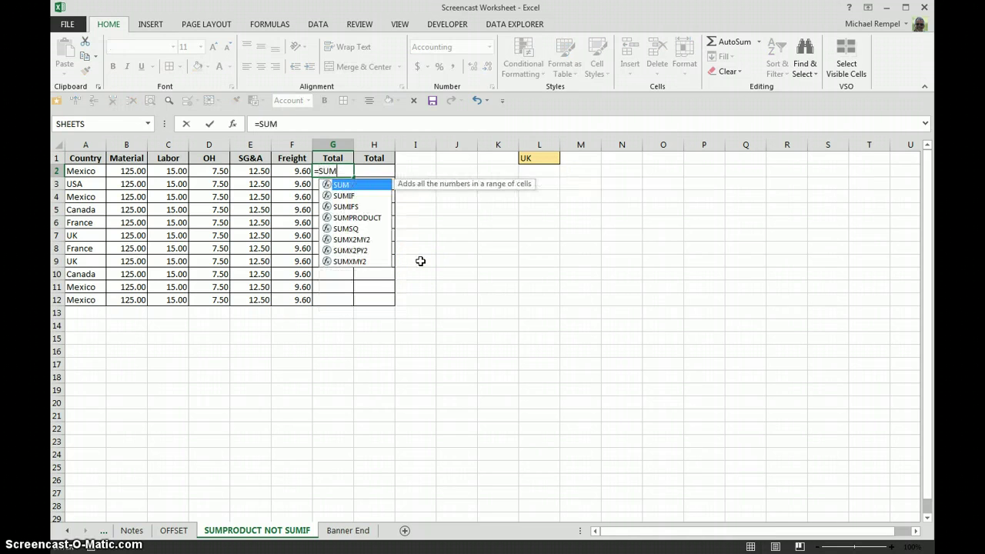
{"action": "type", "text": "IF("}
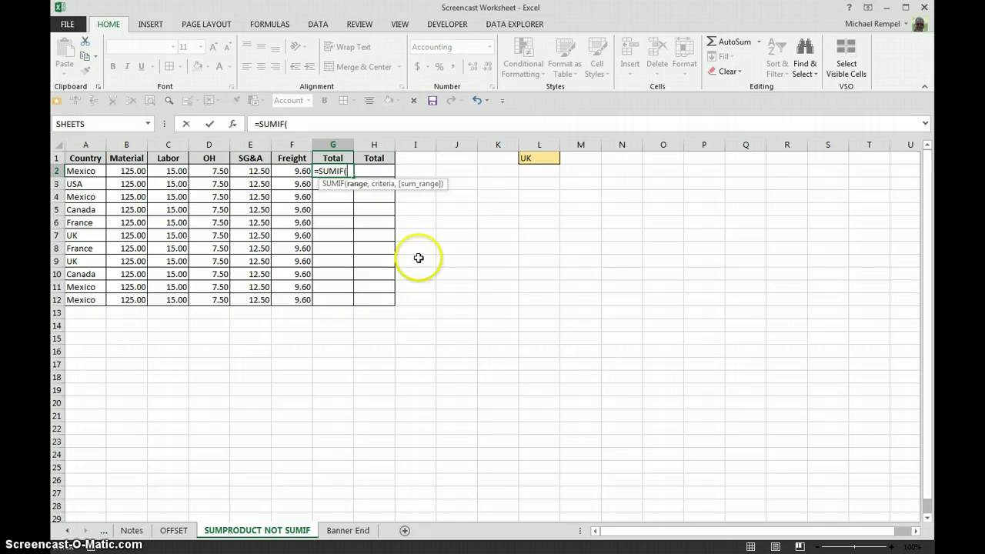
{"action": "left_click", "coordinate": [89, 173]}
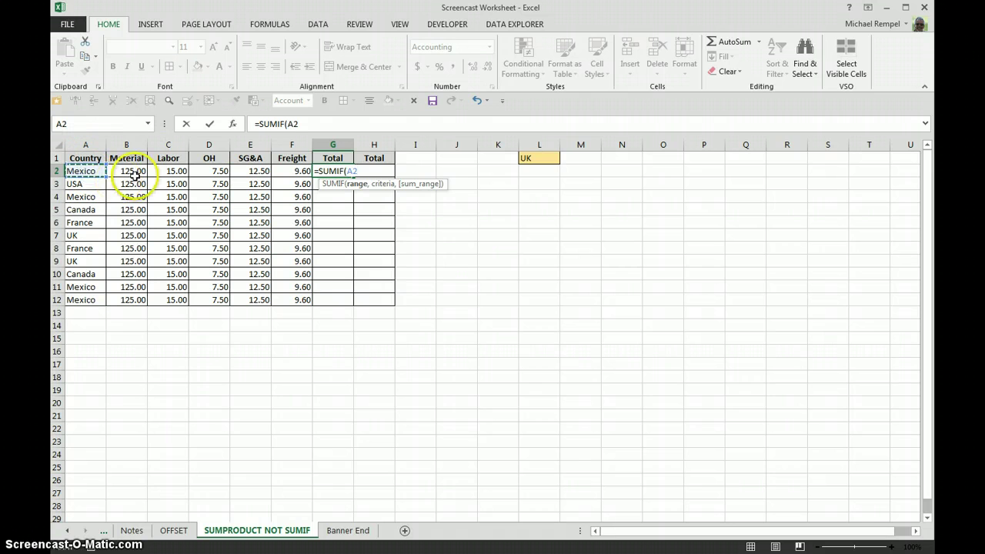
{"action": "type", "text": ","}
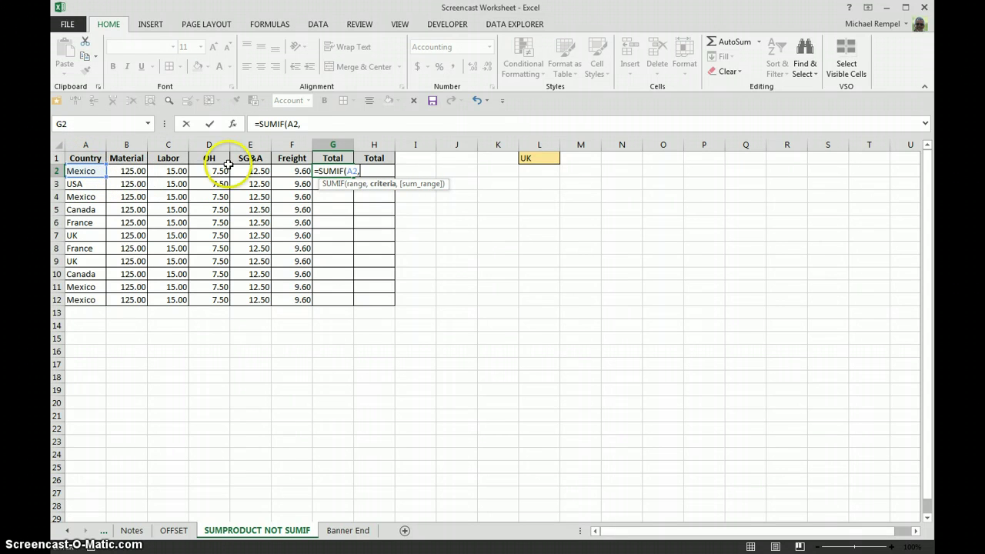
{"action": "left_click", "coordinate": [543, 159]}
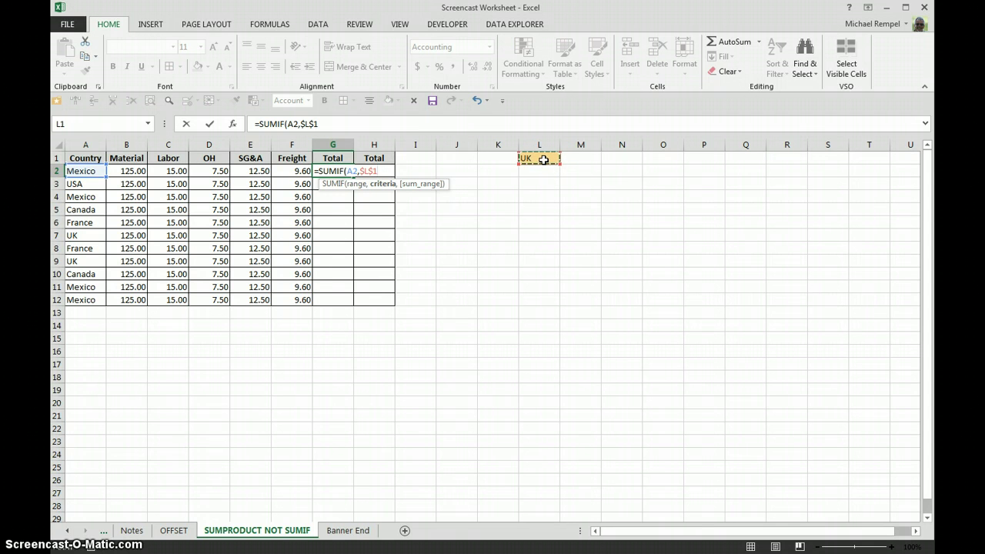
{"action": "type", "text": ","}
{"action": "left_click_drag", "start_coordinate": [121, 170], "coordinate": [287, 168]}
{"action": "type", "text": ")"}
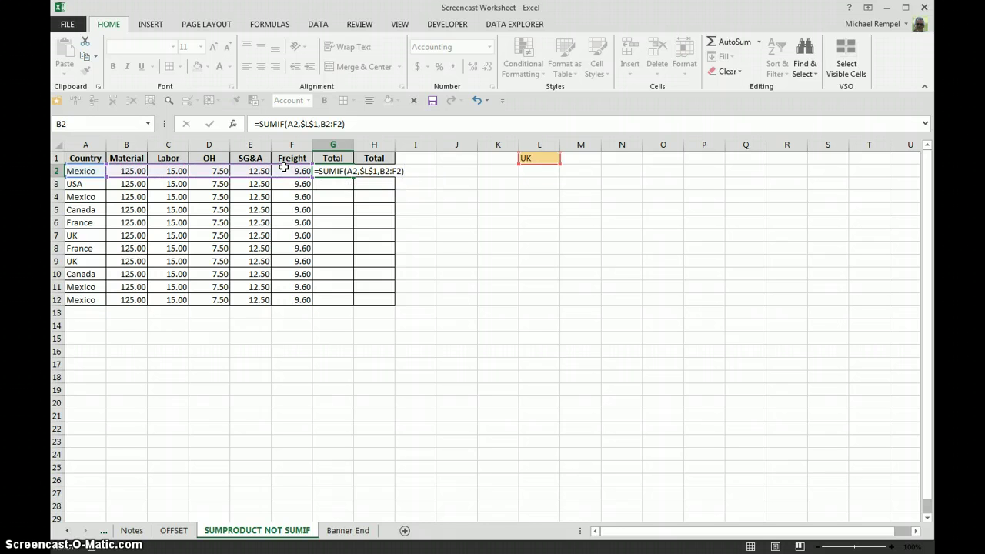
{"action": "key", "text": "Return"}
{"action": "key", "text": "Up"}
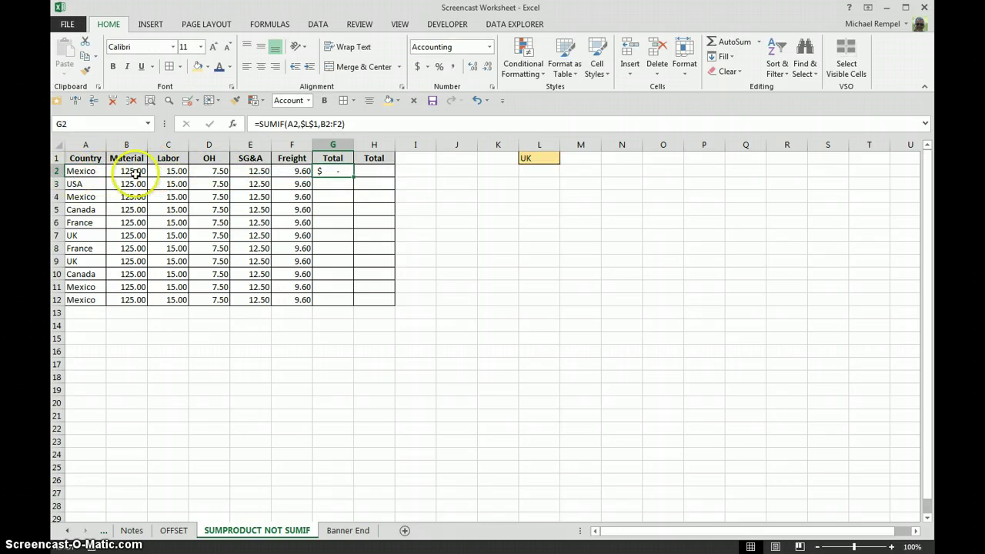
Step: Set L1 to Mexico and compare G2's $125.00 with the B2:F2 sum
{"action": "left_click", "coordinate": [538, 158]}
{"action": "left_click", "coordinate": [566, 158]}
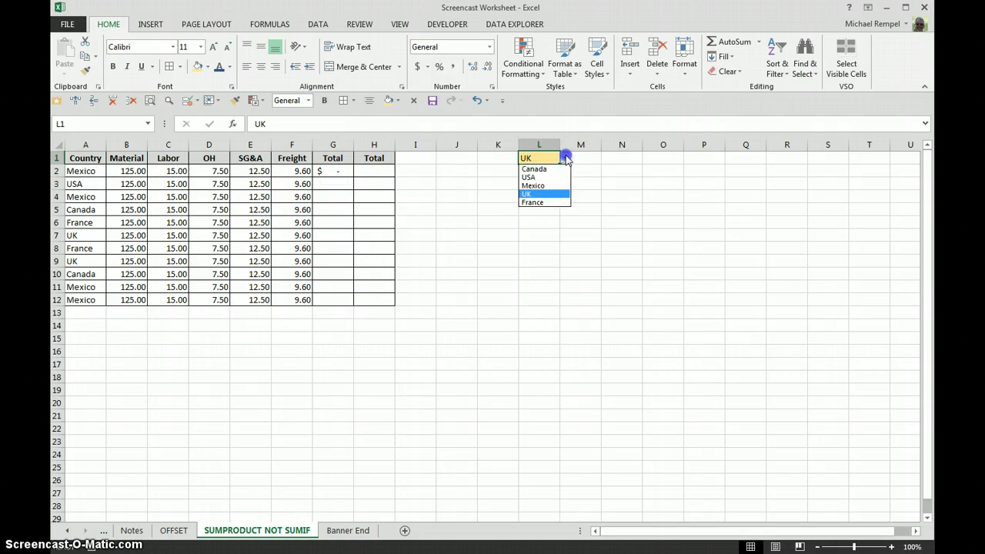
{"action": "left_click", "coordinate": [533, 185]}
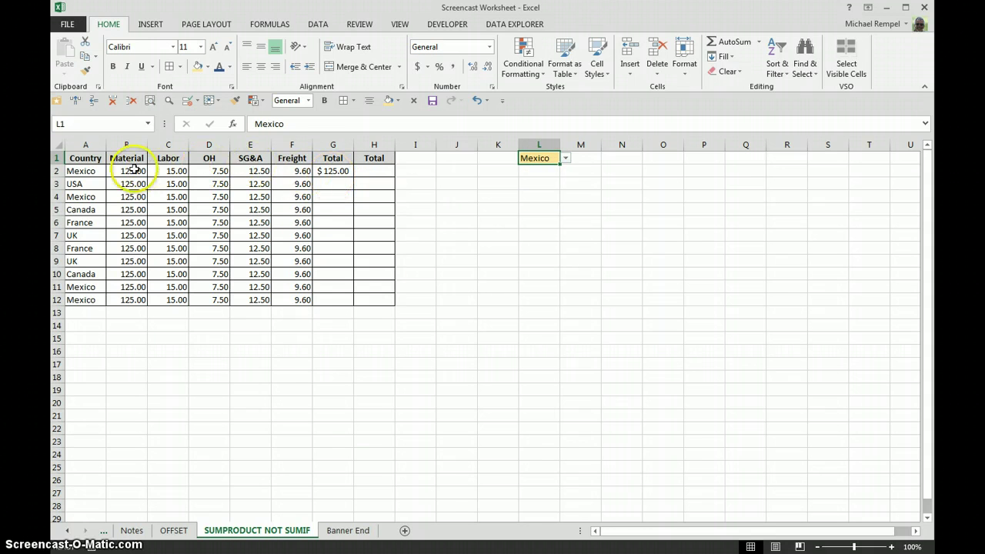
{"action": "left_click_drag", "start_coordinate": [131, 171], "coordinate": [287, 173]}
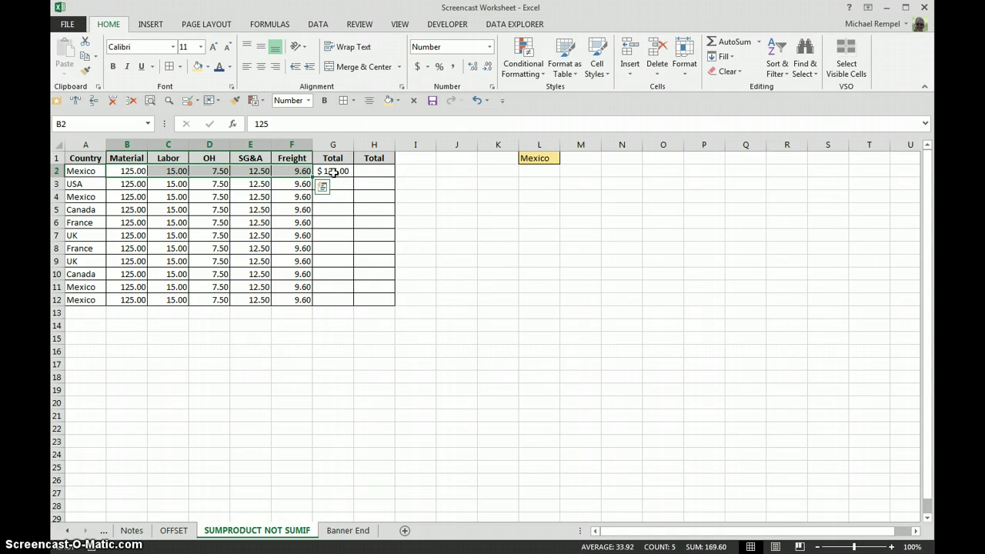
{"action": "left_click", "coordinate": [333, 171]}
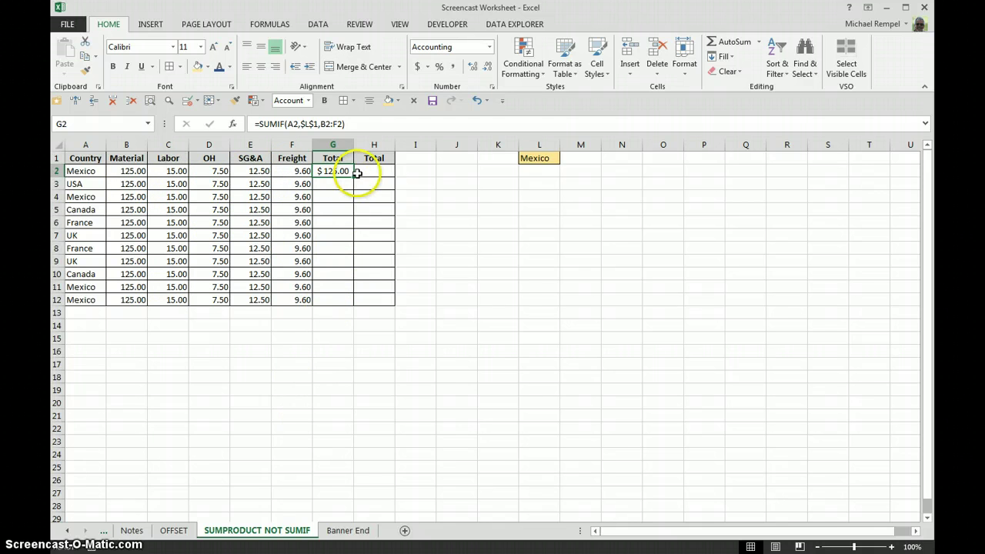
Step: Fill the SUMIF formula down G2:G12 and check the copies in G4 and G11
{"action": "left_click_drag", "start_coordinate": [353, 177], "coordinate": [360, 304]}
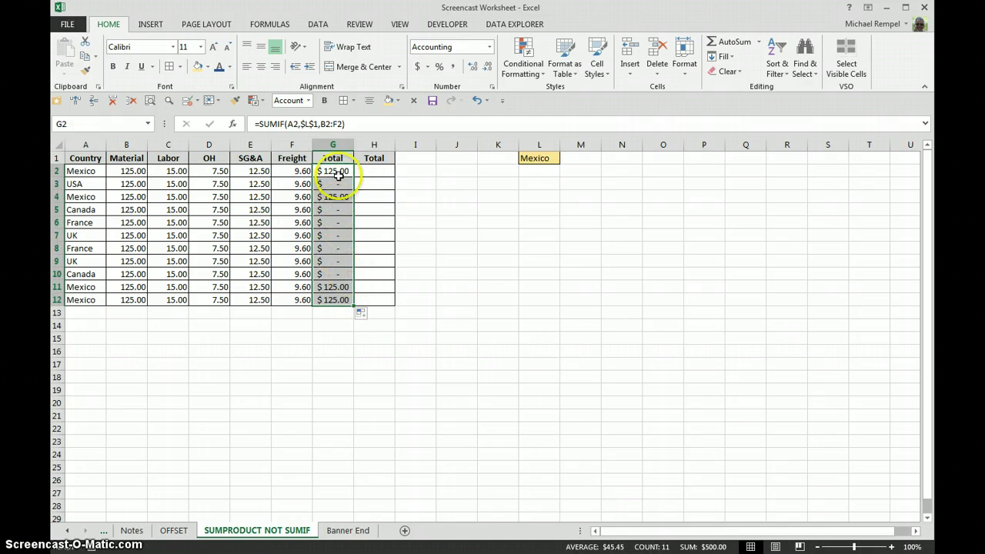
{"action": "left_click", "coordinate": [334, 172]}
{"action": "left_click", "coordinate": [331, 196]}
{"action": "left_click", "coordinate": [341, 286]}
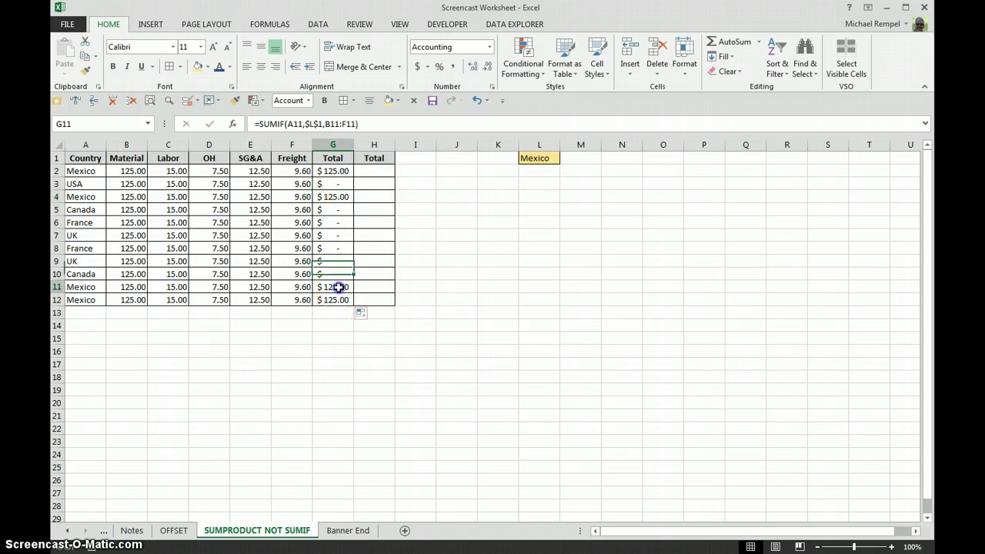
Step: Set the L1 country to UK so only UK rows show $125.00
{"action": "left_click", "coordinate": [538, 158]}
{"action": "left_click", "coordinate": [566, 157]}
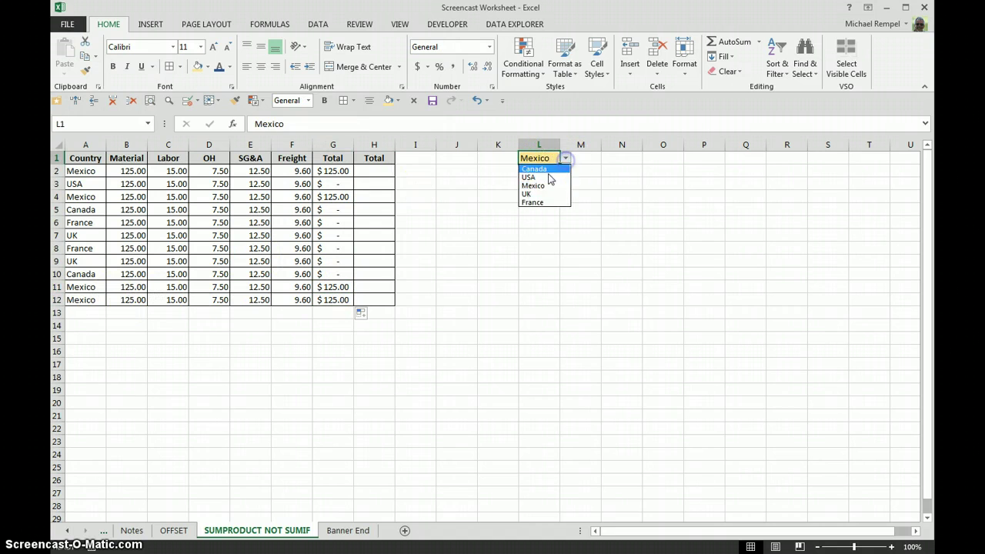
{"action": "left_click", "coordinate": [534, 194]}
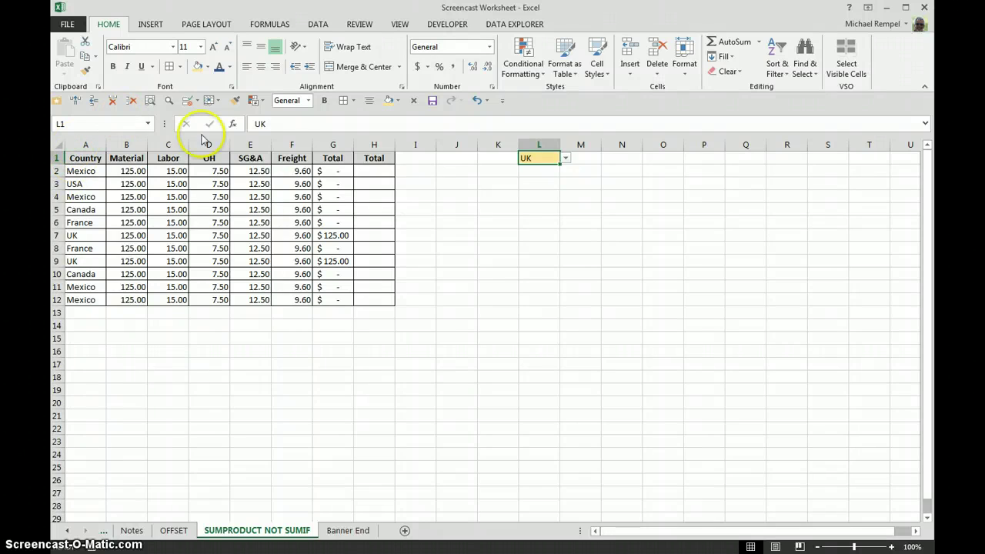
Step: Enter =SUMPRODUCT((A2=$L$1)*(B2:F2)) in H2
{"action": "left_click", "coordinate": [388, 171]}
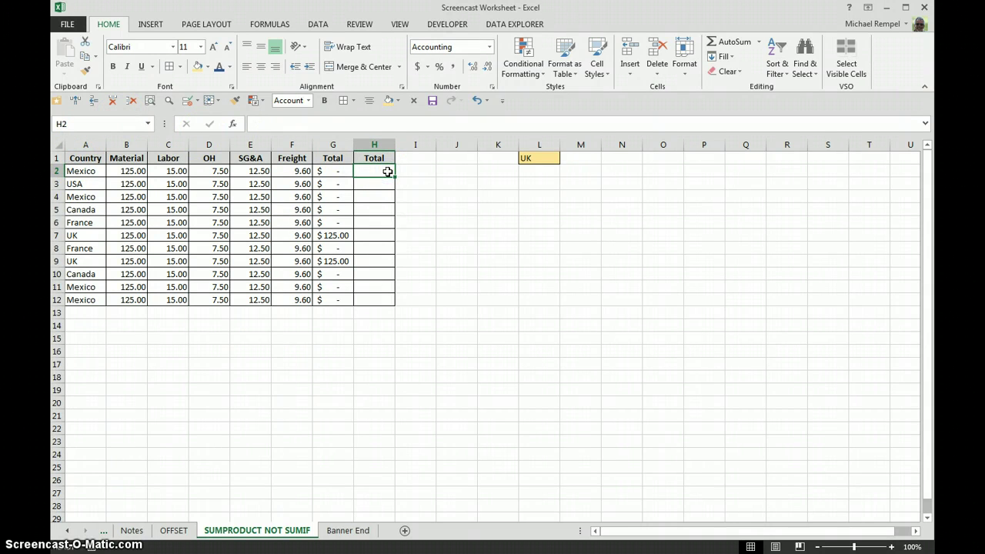
{"action": "type", "text": "=SUM"}
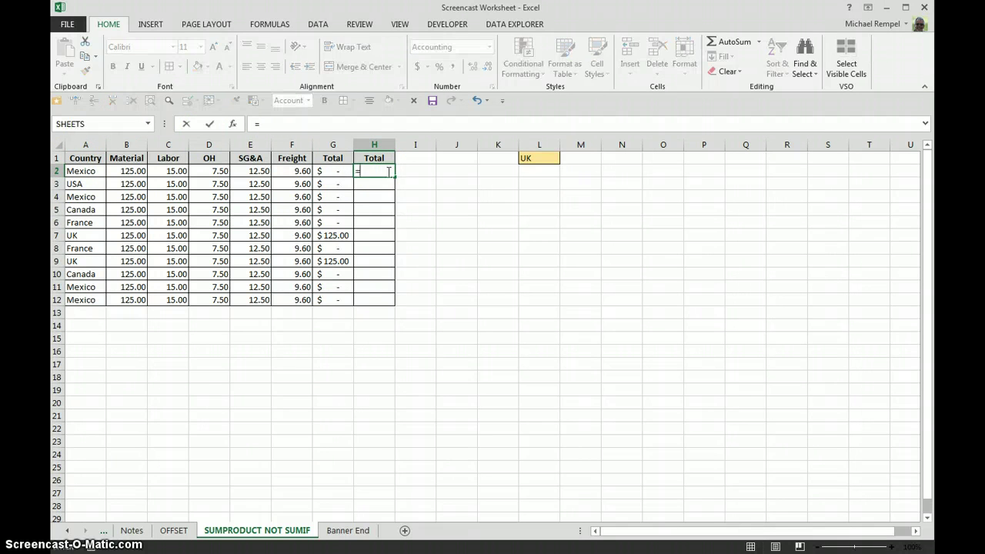
{"action": "key", "text": "Down"}
{"action": "key", "text": "Down"}
{"action": "key", "text": "Down"}
{"action": "key", "text": "Tab"}
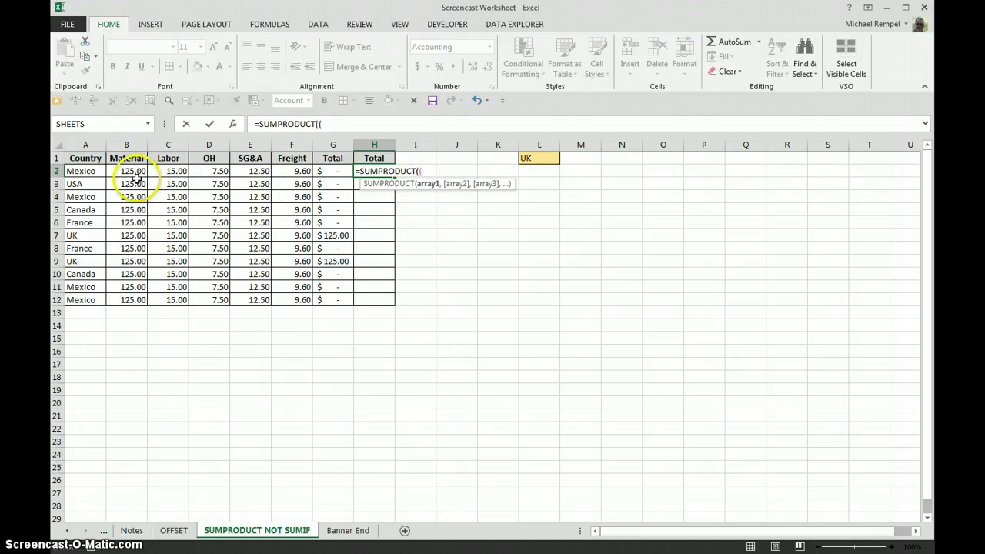
{"action": "left_click", "coordinate": [87, 169]}
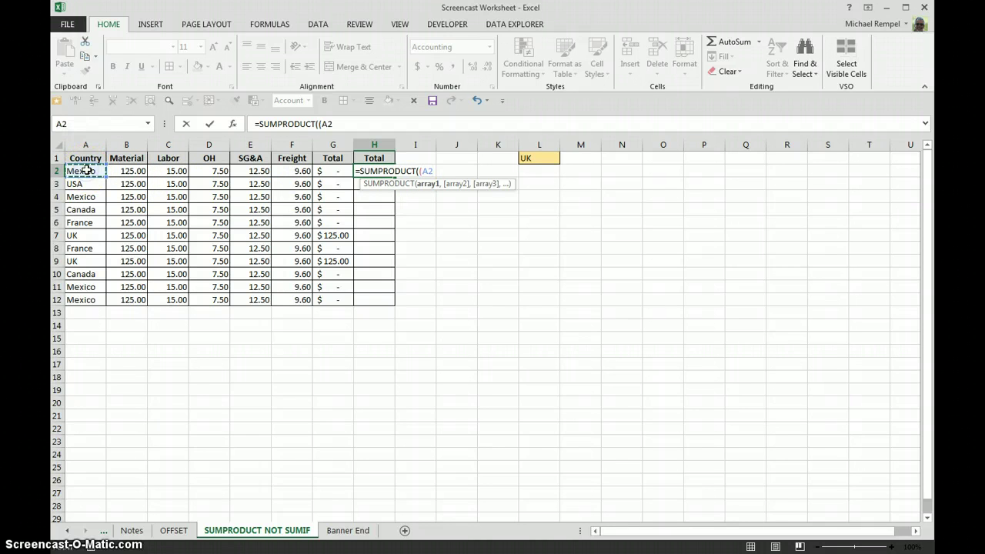
{"action": "type", "text": "="}
{"action": "left_click", "coordinate": [534, 158]}
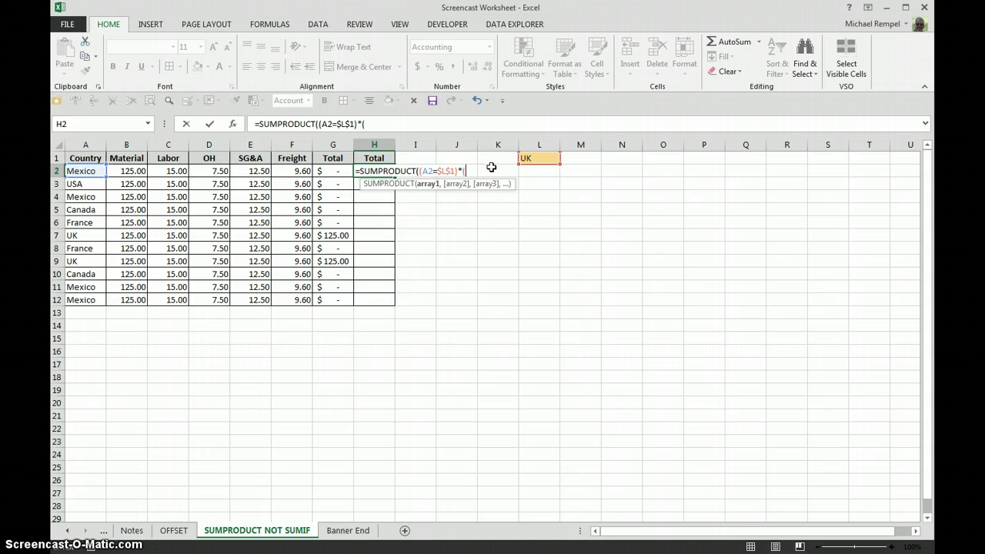
{"action": "left_click_drag", "start_coordinate": [127, 171], "coordinate": [281, 170]}
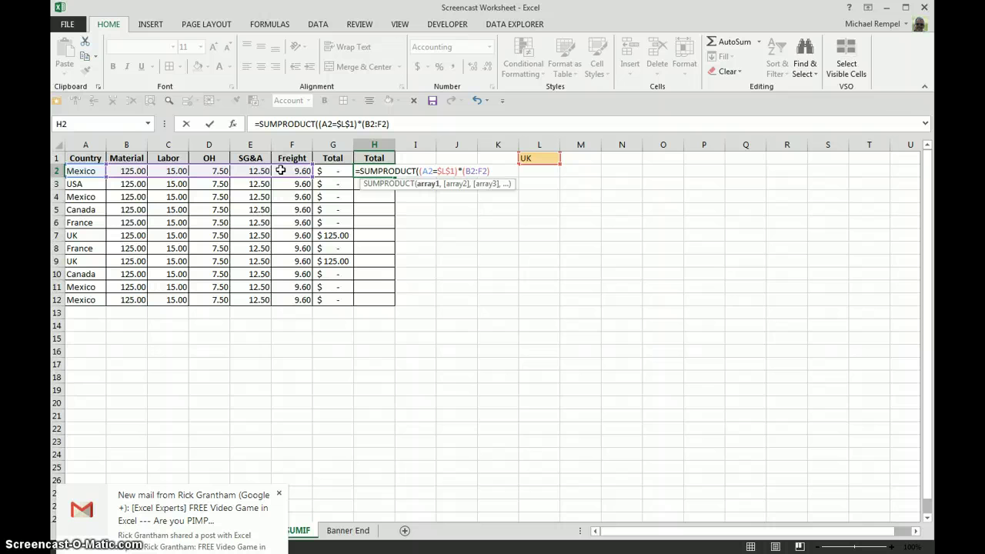
{"action": "type", "text": ")"}
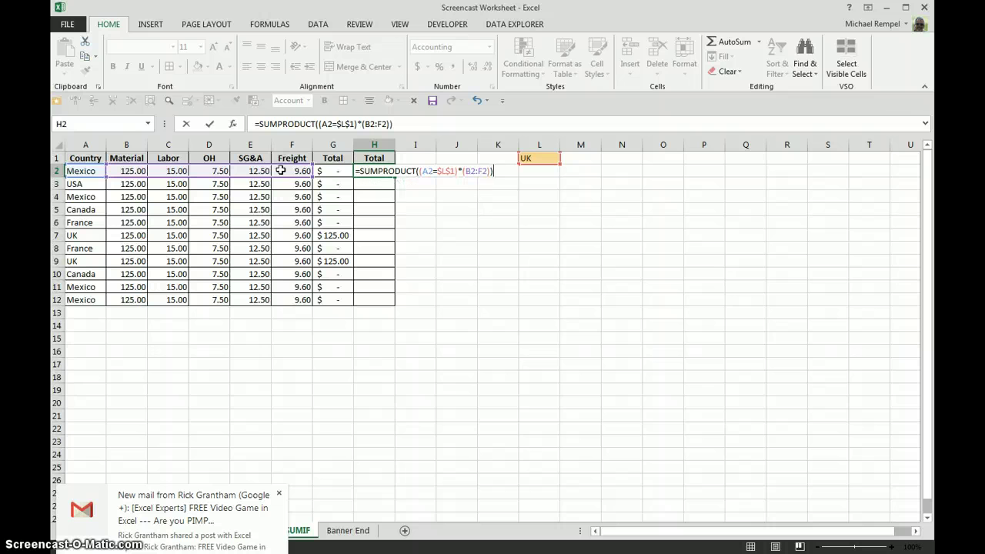
{"action": "left_click", "coordinate": [275, 491]}
{"action": "key", "text": "Return"}
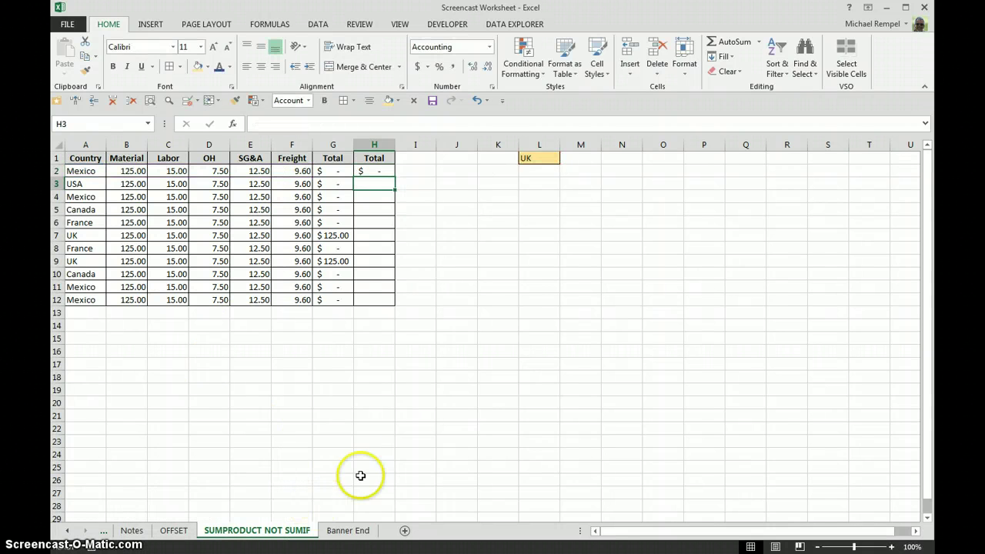
Step: Switch L1 back to Mexico and review H2's $169.60 full-row total
{"action": "left_click", "coordinate": [369, 171]}
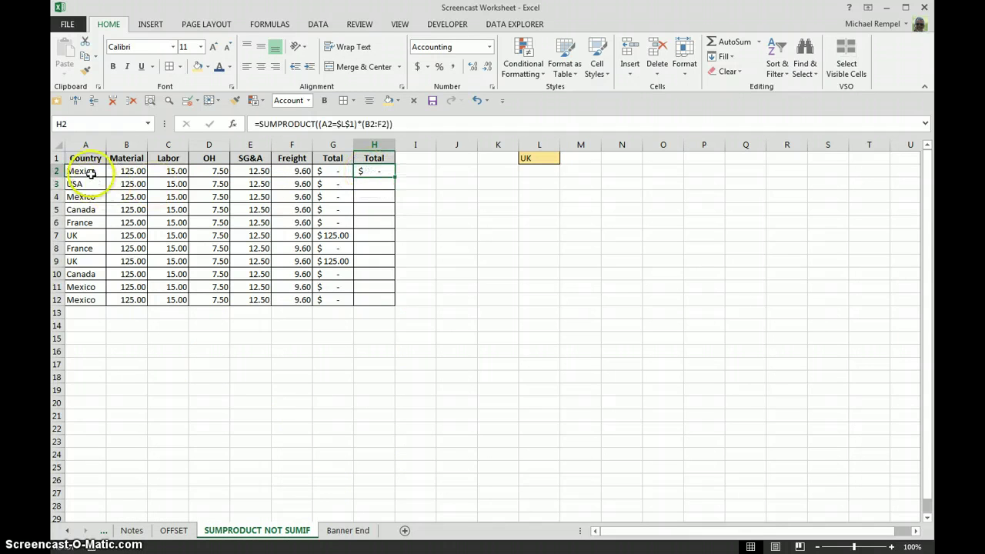
{"action": "left_click", "coordinate": [539, 159]}
{"action": "left_click", "coordinate": [565, 158]}
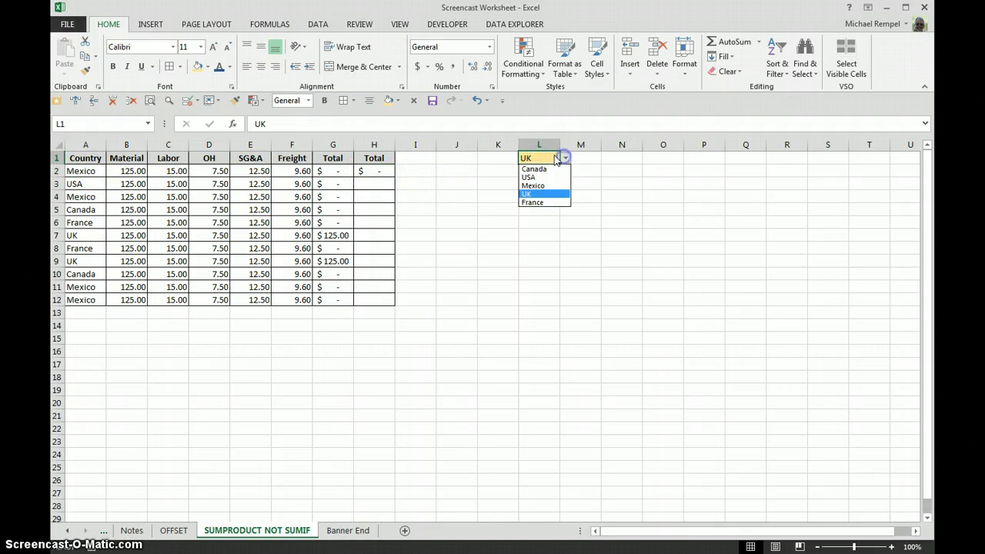
{"action": "left_click", "coordinate": [533, 186]}
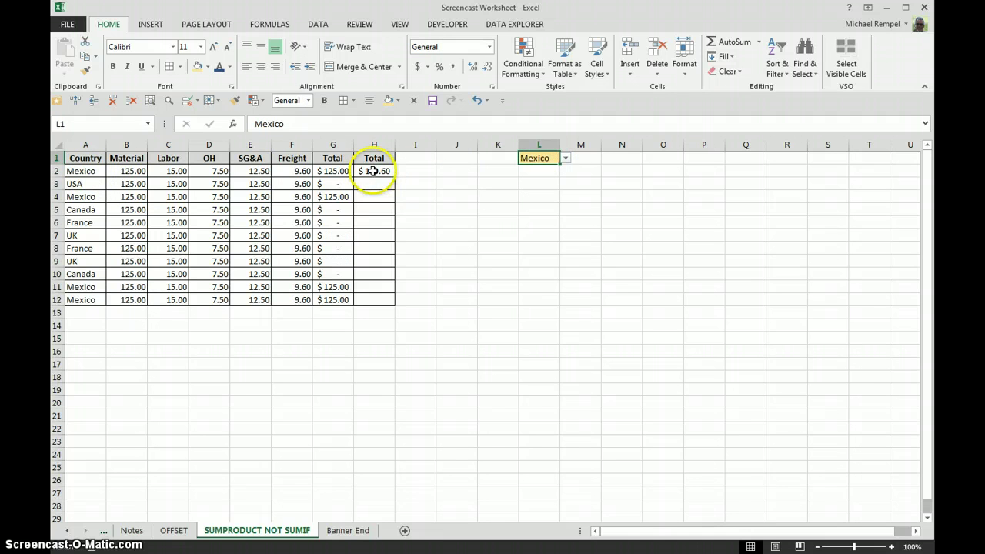
{"action": "left_click", "coordinate": [375, 171]}
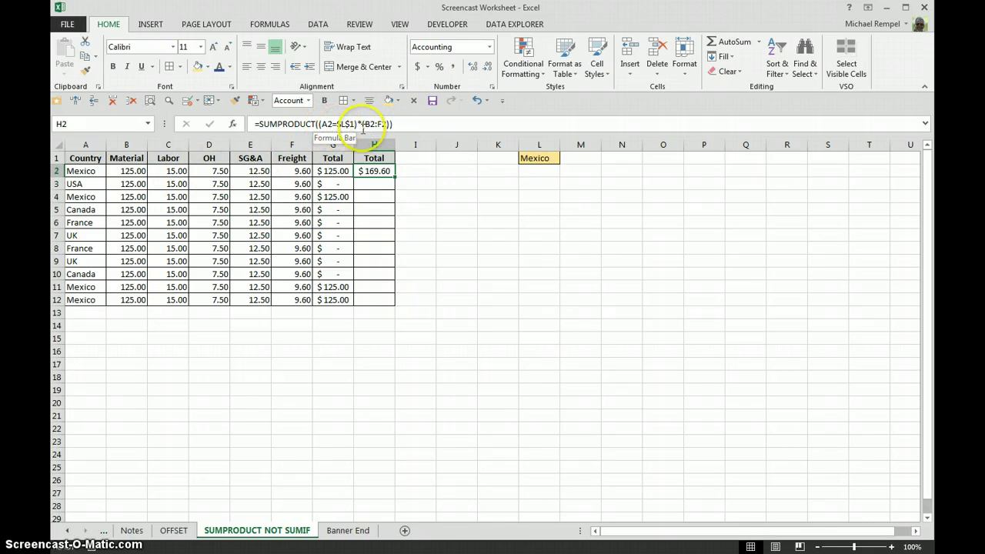
{"action": "left_click", "coordinate": [542, 159]}
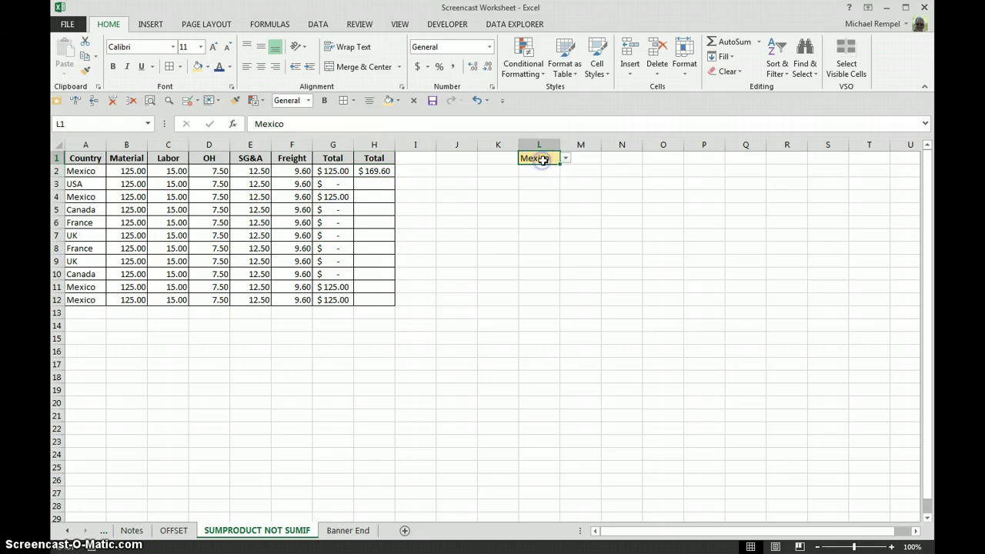
{"action": "left_click", "coordinate": [374, 174]}
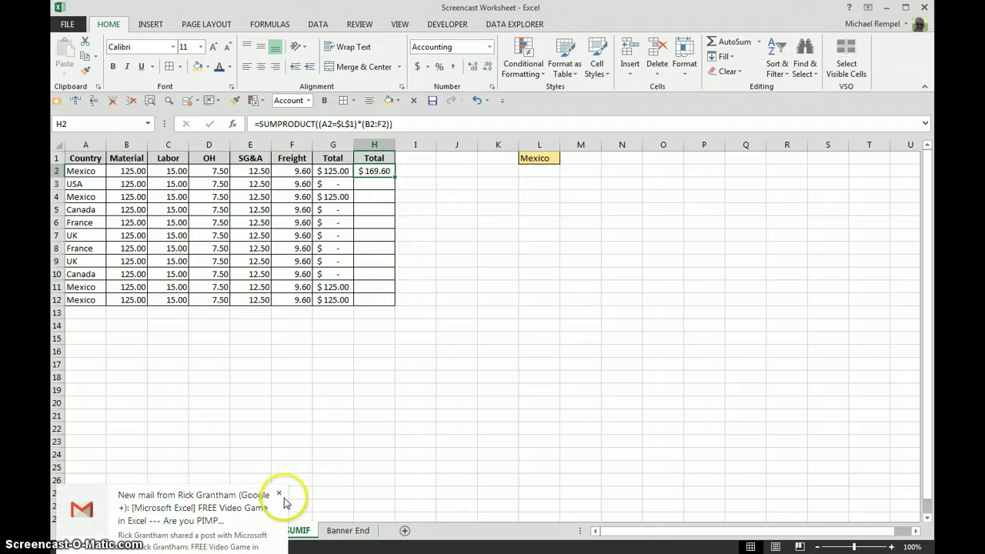
{"action": "left_click", "coordinate": [278, 493]}
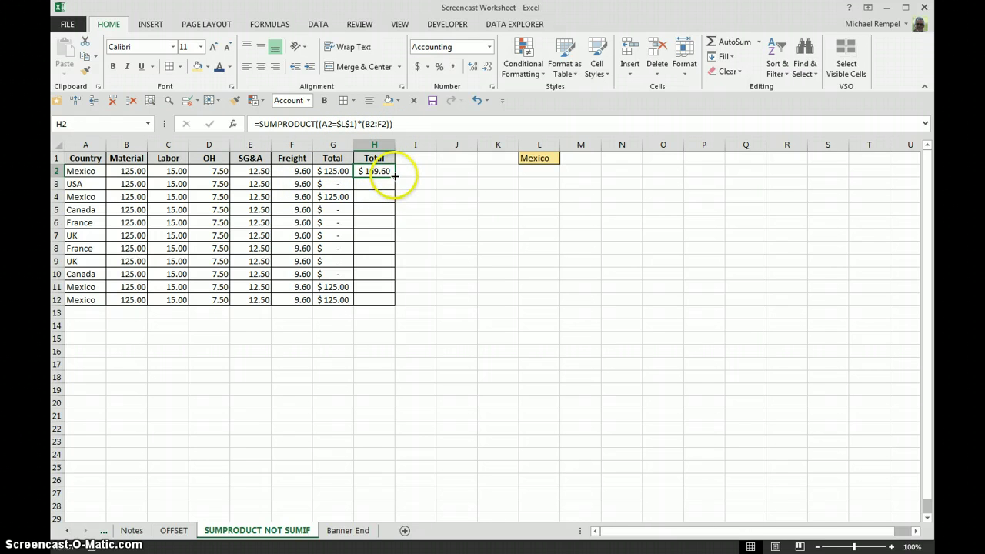
Step: Fill the SUMPRODUCT formula down H2:H12 and set L1 to Canada
{"action": "left_click_drag", "start_coordinate": [394, 176], "coordinate": [407, 310]}
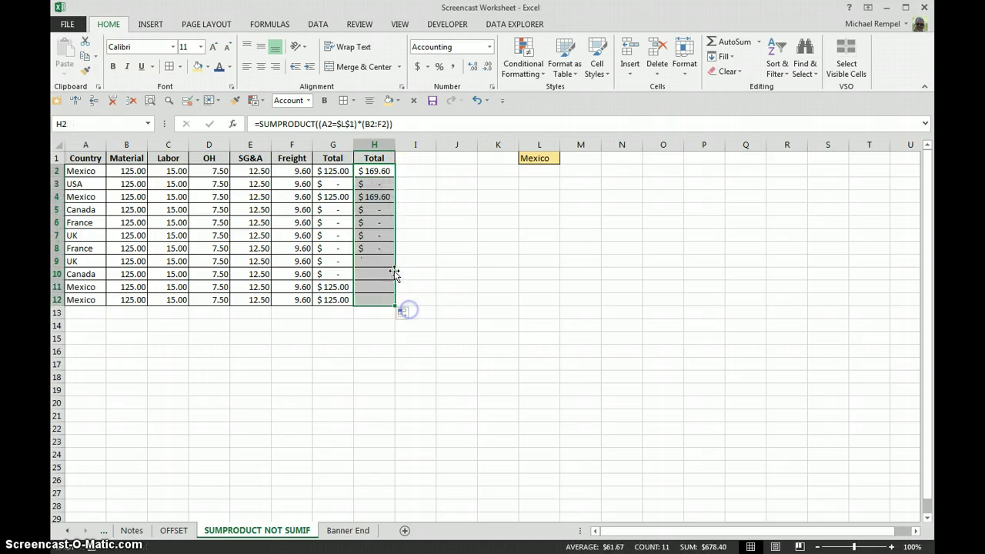
{"action": "left_click", "coordinate": [374, 197]}
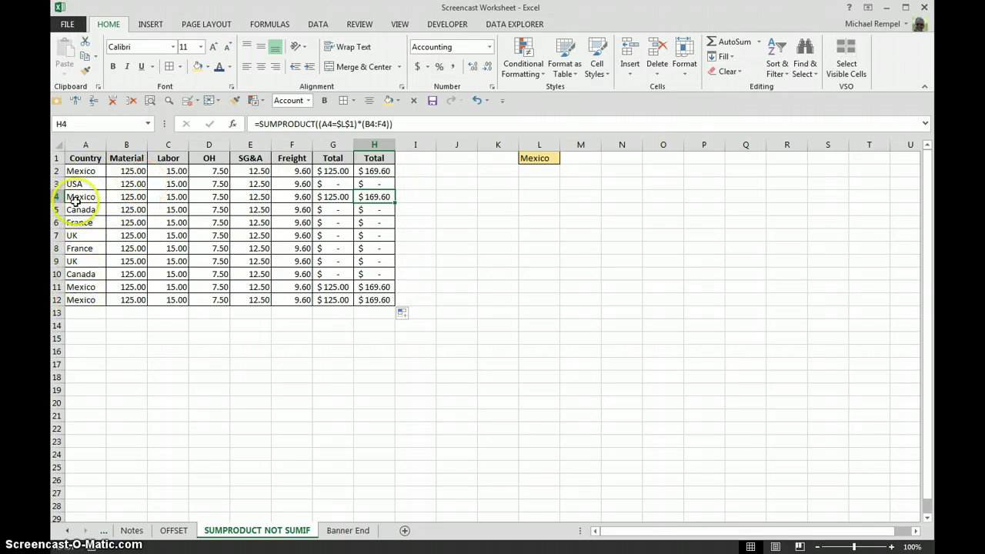
{"action": "left_click", "coordinate": [538, 158]}
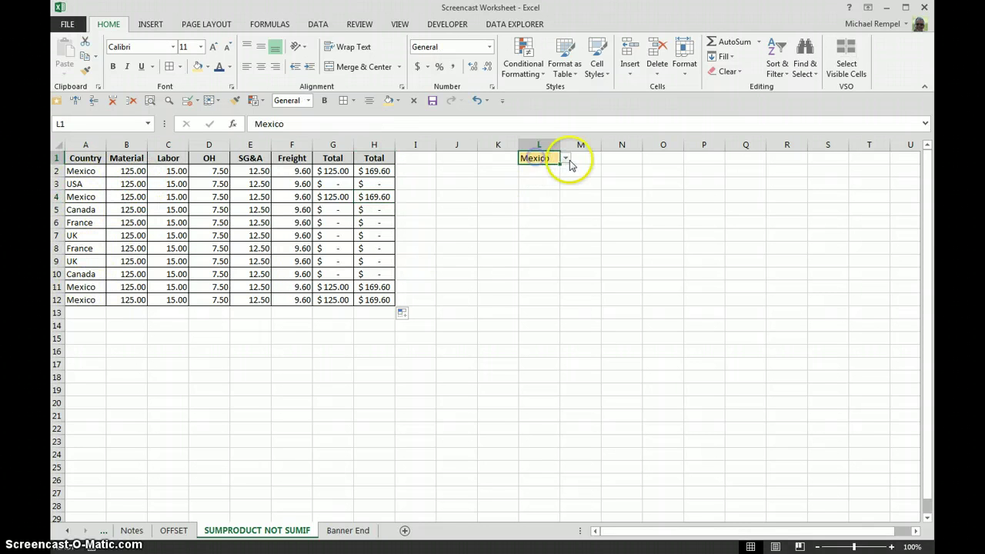
{"action": "left_click", "coordinate": [566, 158]}
{"action": "left_click", "coordinate": [536, 170]}
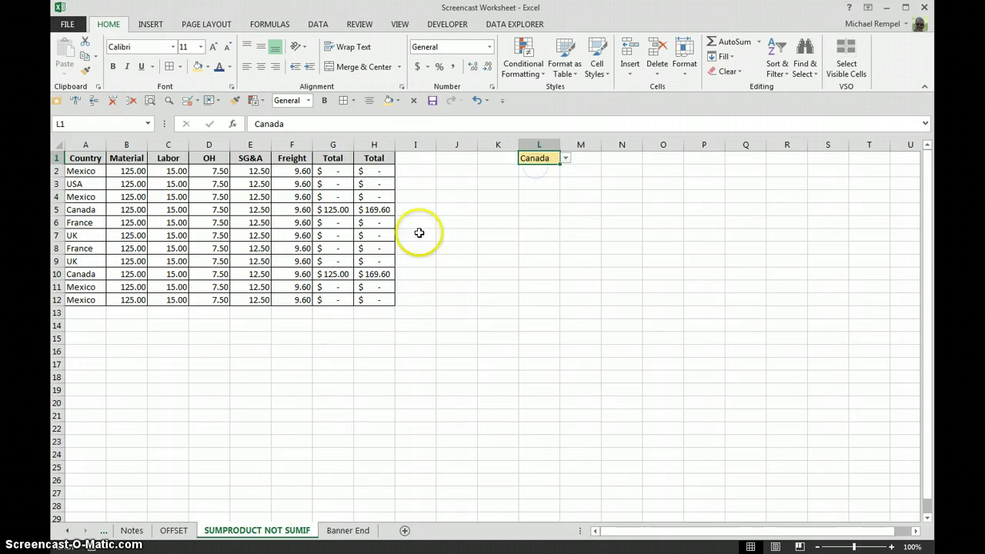
Step: Compare the Canada row's G5 SUMIF ($125.00) with H5's SUMPRODUCT ($169.60)
{"action": "left_click", "coordinate": [332, 212]}
{"action": "left_click", "coordinate": [134, 209]}
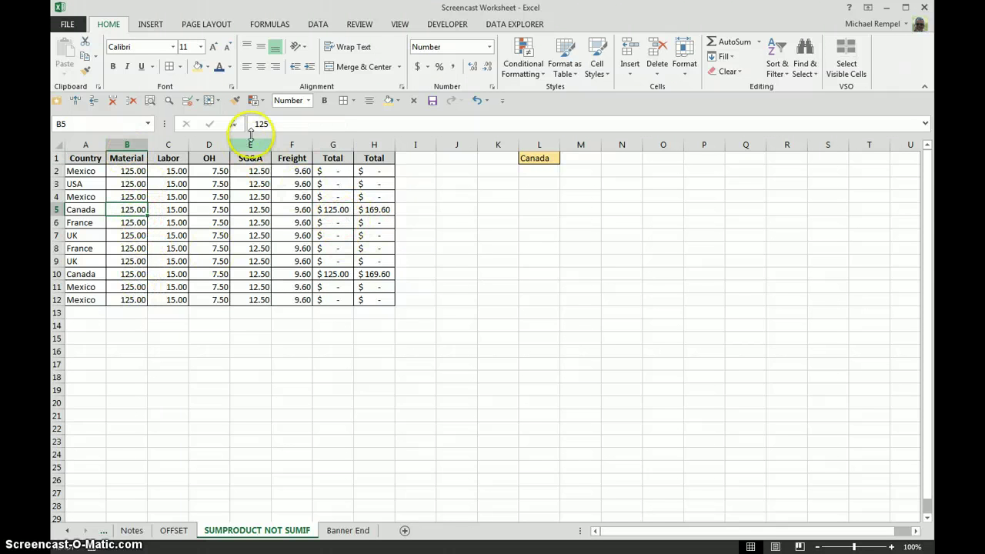
{"action": "left_click", "coordinate": [329, 211]}
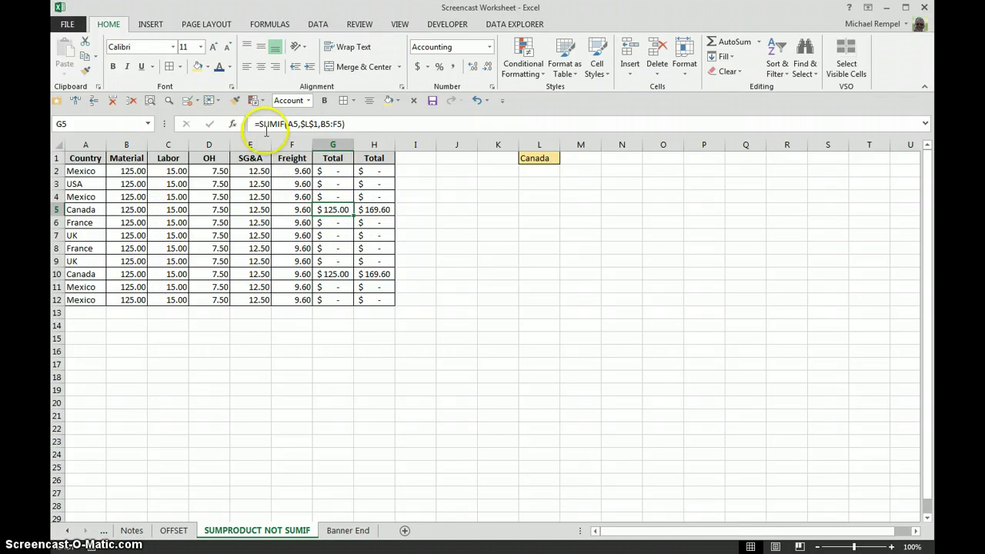
{"action": "left_click", "coordinate": [365, 211]}
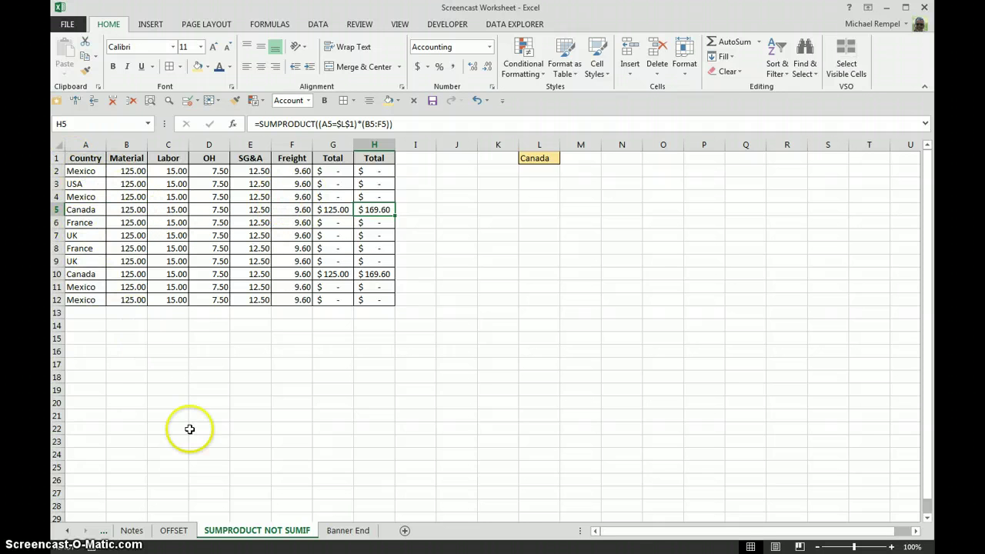
Step: Switch to the Banner End sheet showing the Excel Bytes banner
{"action": "left_click", "coordinate": [355, 531]}
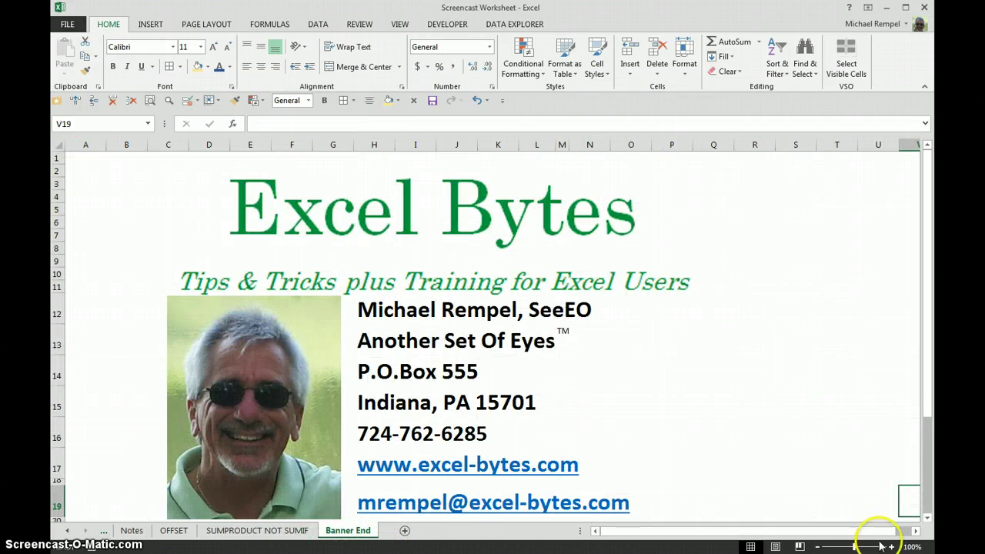